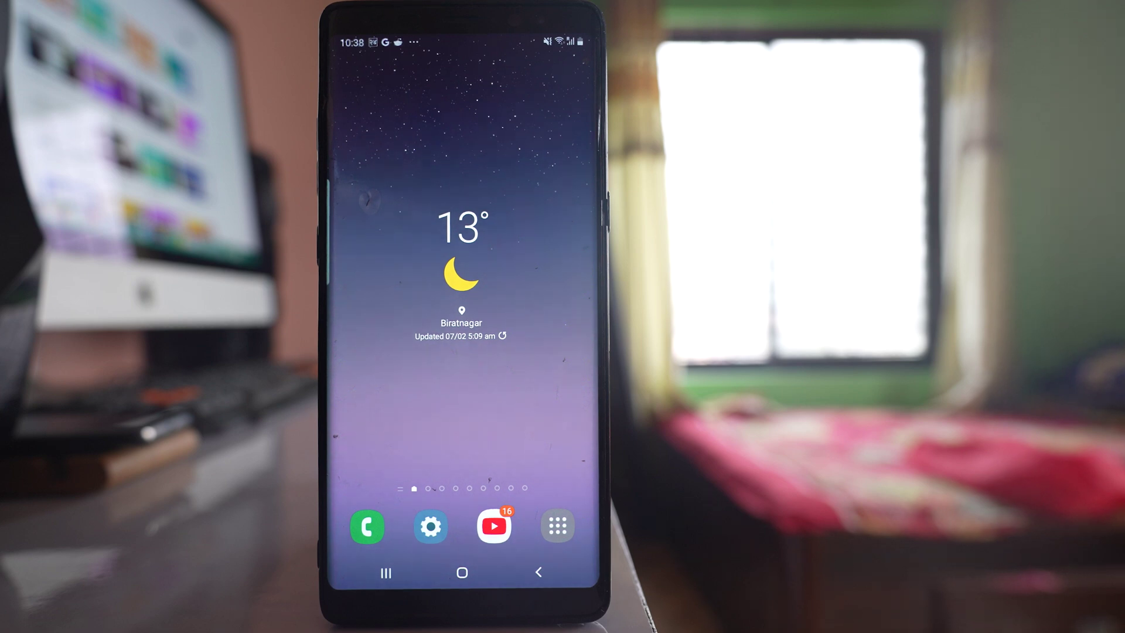
Step: Launch Gallery from the app drawer folder and browse the Albums list to confirm Camera is missing
{"action": "mouse_move", "coordinate": [506, 475]}
{"action": "left_mouse_down"}
{"action": "mouse_move", "coordinate": [502, 402]}
{"action": "mouse_move", "coordinate": [395, 435]}
{"action": "left_mouse_up"}
{"action": "left_click", "coordinate": [560, 190]}
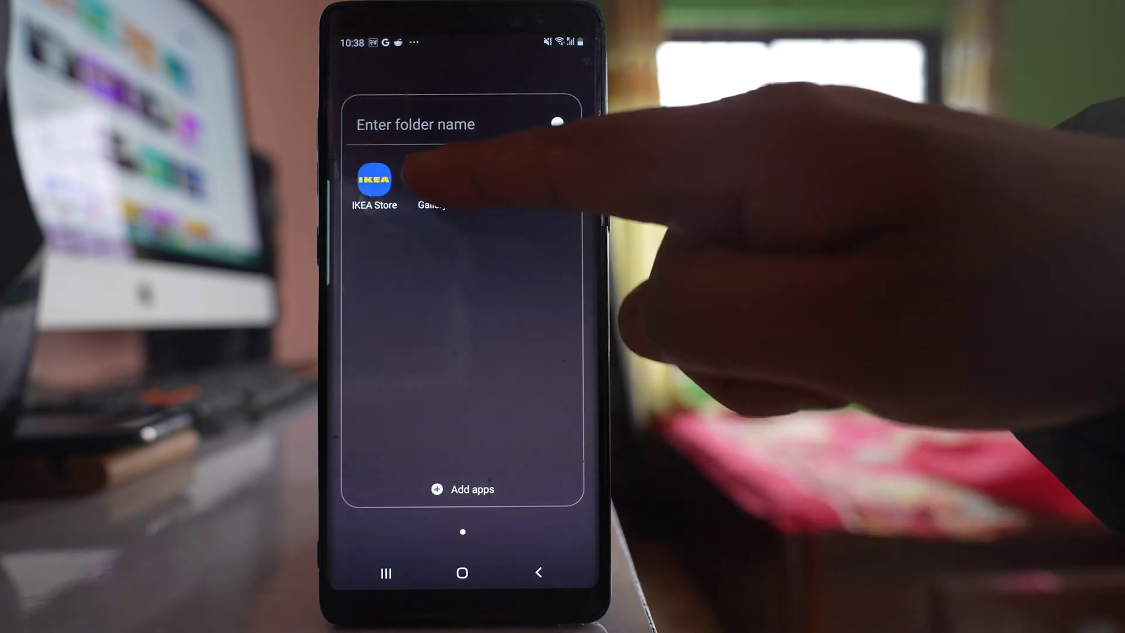
{"action": "left_click", "coordinate": [431, 181]}
{"action": "left_click_drag", "start_coordinate": [545, 369], "coordinate": [567, 558]}
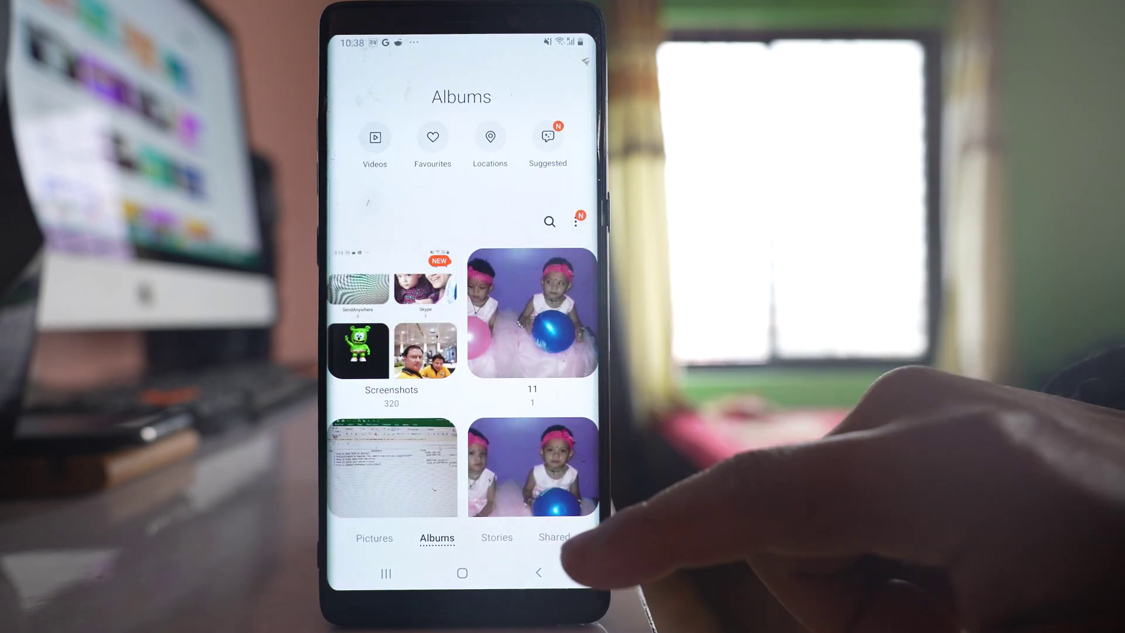
{"action": "left_click_drag", "start_coordinate": [540, 427], "coordinate": [515, 289]}
{"action": "mouse_move", "coordinate": [516, 414]}
{"action": "left_mouse_down"}
{"action": "mouse_move", "coordinate": [527, 378]}
{"action": "mouse_move", "coordinate": [515, 314]}
{"action": "left_mouse_up"}
{"action": "left_click_drag", "start_coordinate": [528, 422], "coordinate": [540, 352]}
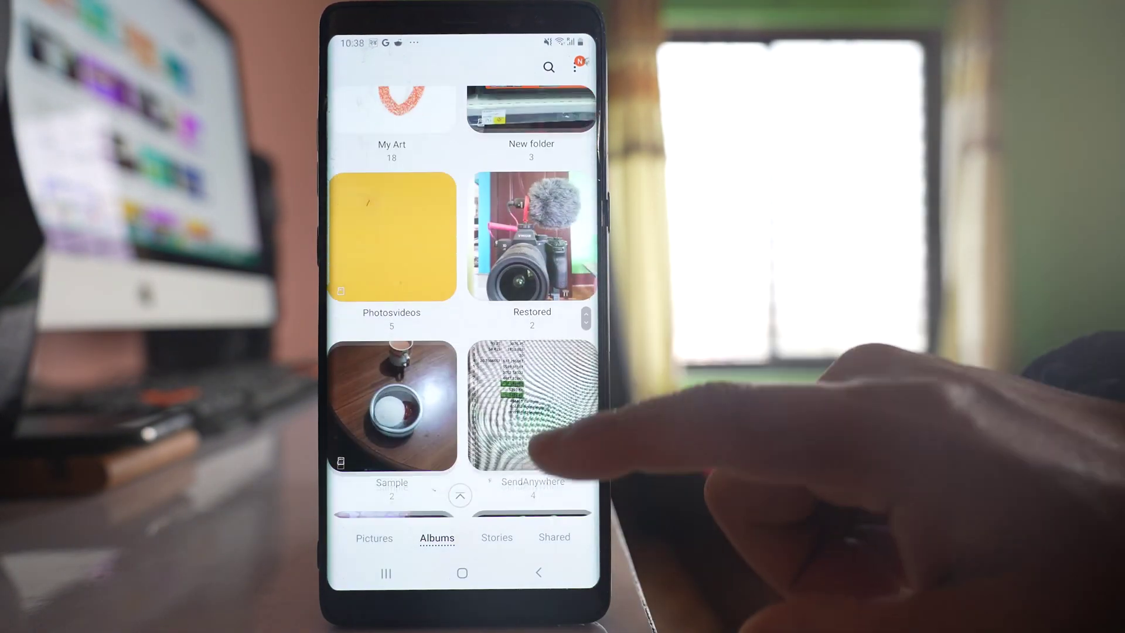
{"action": "left_click_drag", "start_coordinate": [536, 457], "coordinate": [539, 352]}
{"action": "left_click_drag", "start_coordinate": [540, 464], "coordinate": [563, 544]}
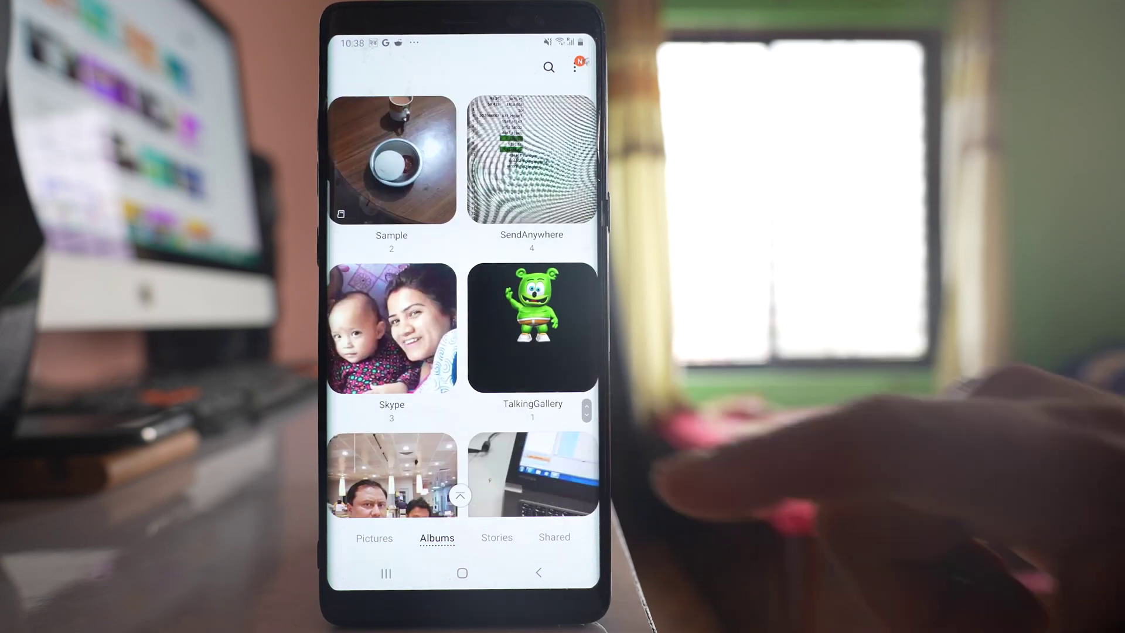
{"action": "left_click_drag", "start_coordinate": [536, 352], "coordinate": [536, 105]}
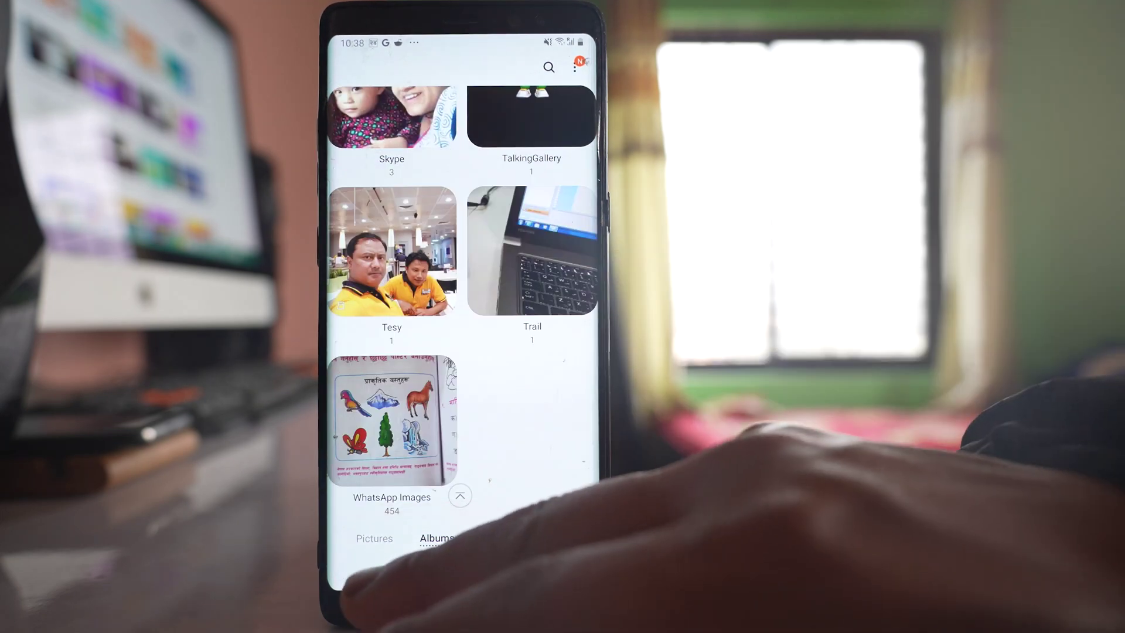
Step: Close Gallery from Recents and launch My Files from the Samsung folder
{"action": "left_click", "coordinate": [385, 573]}
{"action": "left_click_drag", "start_coordinate": [493, 290], "coordinate": [492, 71]}
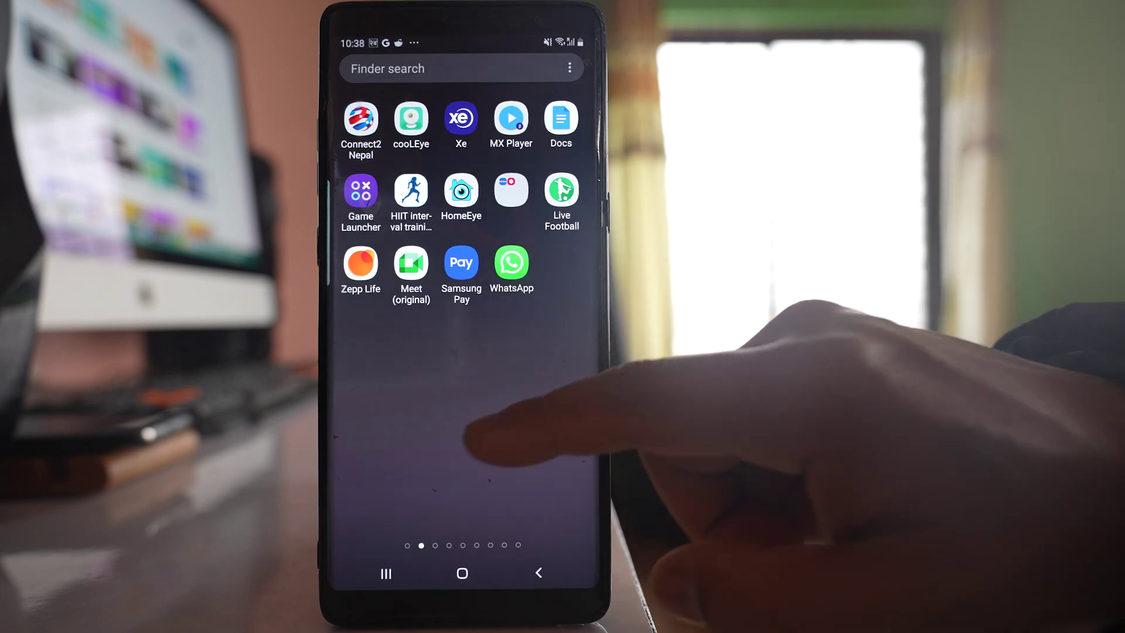
{"action": "left_click_drag", "start_coordinate": [470, 435], "coordinate": [585, 422]}
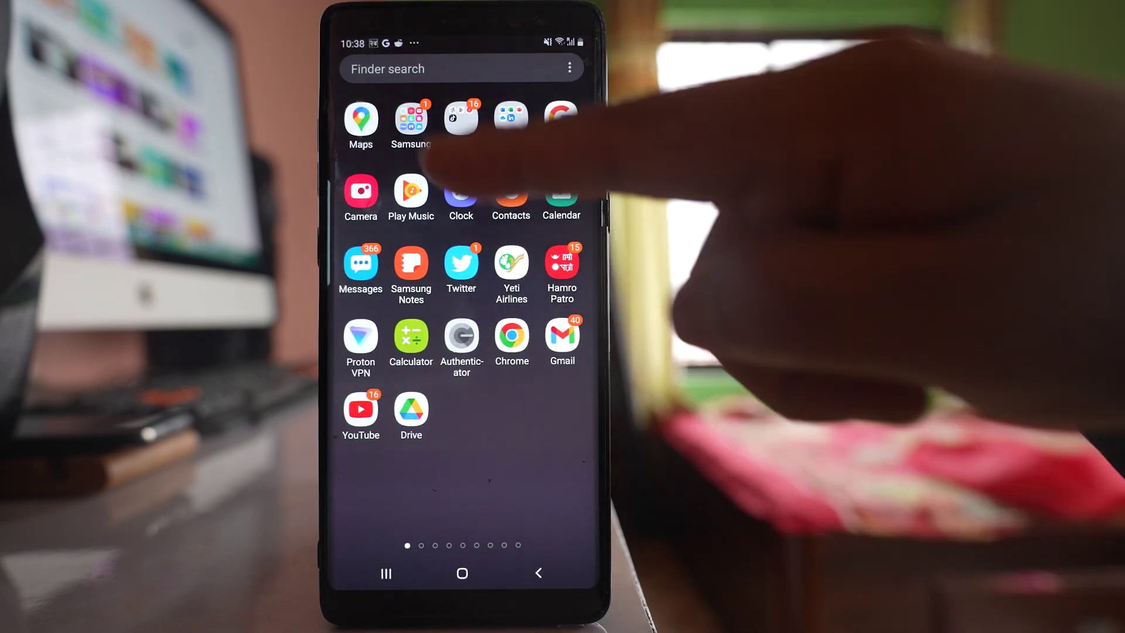
{"action": "left_click", "coordinate": [410, 119]}
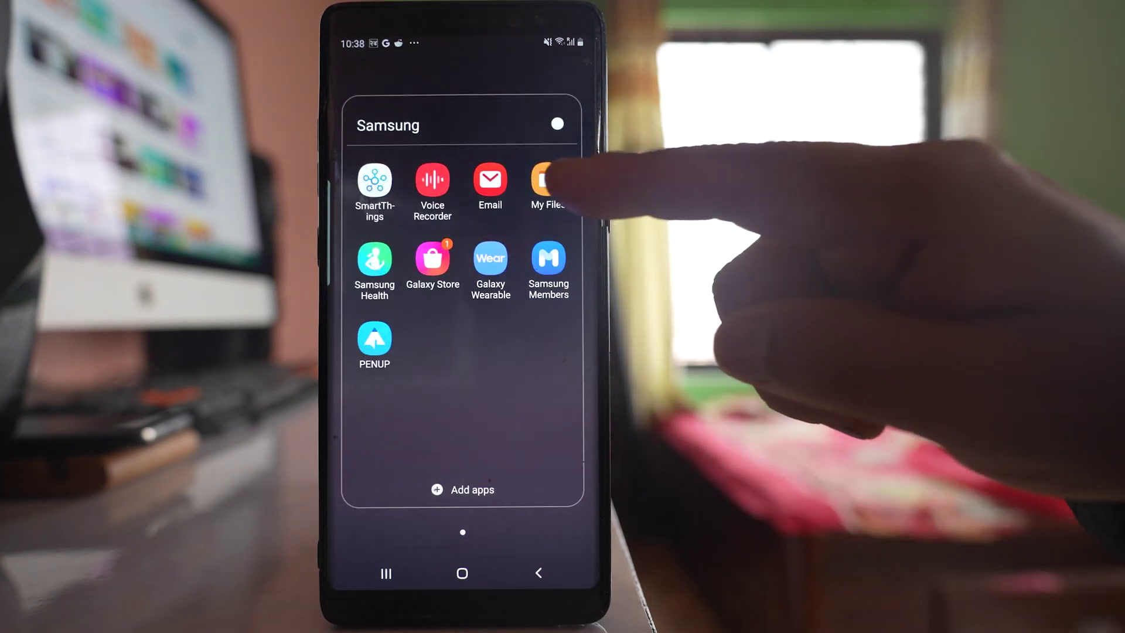
{"action": "left_click", "coordinate": [546, 180]}
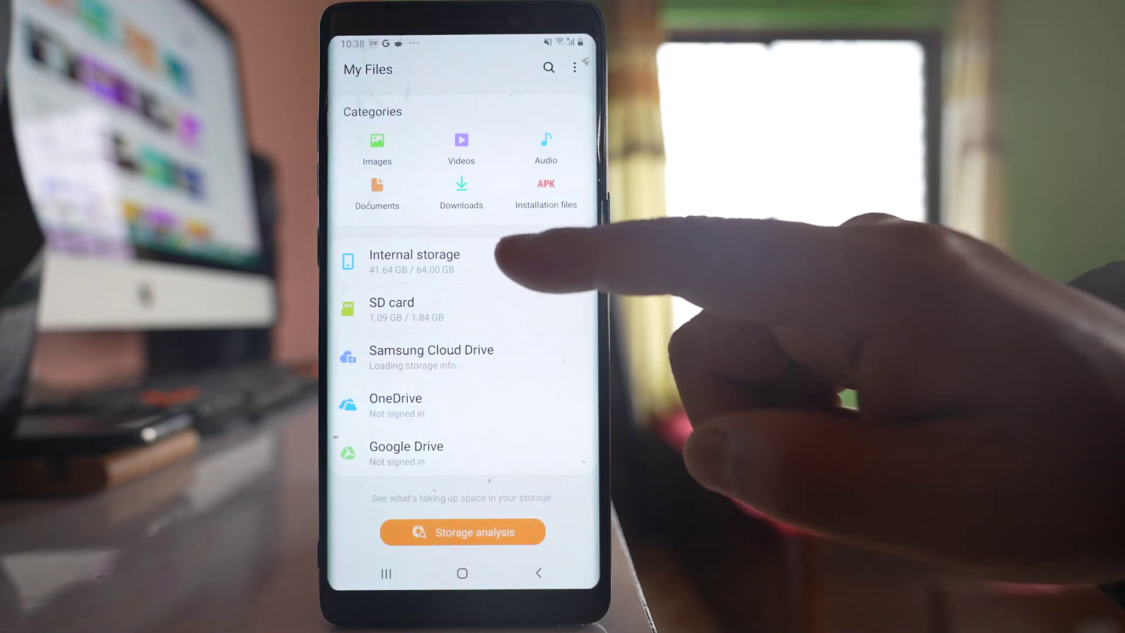
Step: Navigate into Internal storage and then the DCIM folder
{"action": "left_click", "coordinate": [481, 262]}
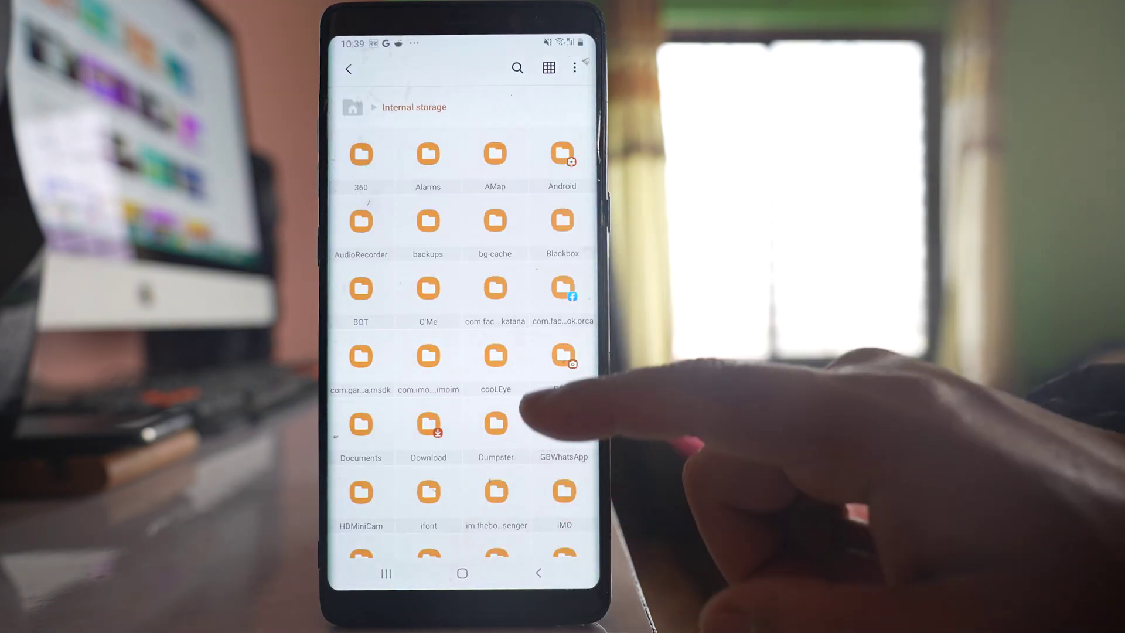
{"action": "scroll", "coordinate": [546, 369], "scroll_direction": "down", "scroll_amount": 1}
{"action": "left_click", "coordinate": [563, 318]}
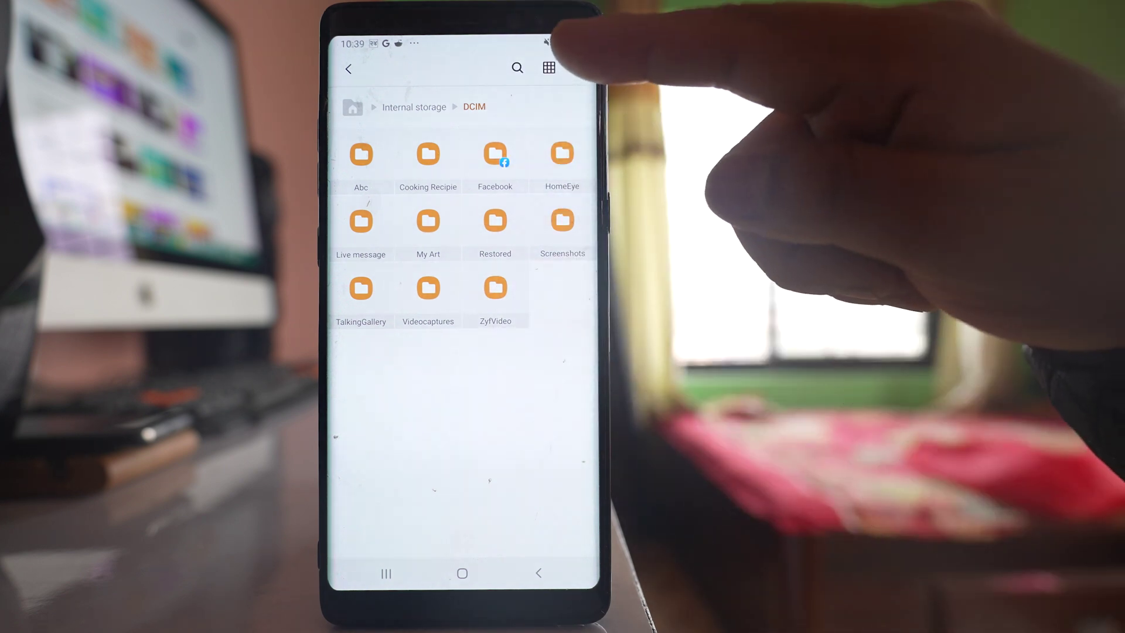
Step: Enable Show hidden files in My Files settings and return to DCIM showing .Camera
{"action": "left_click", "coordinate": [580, 68]}
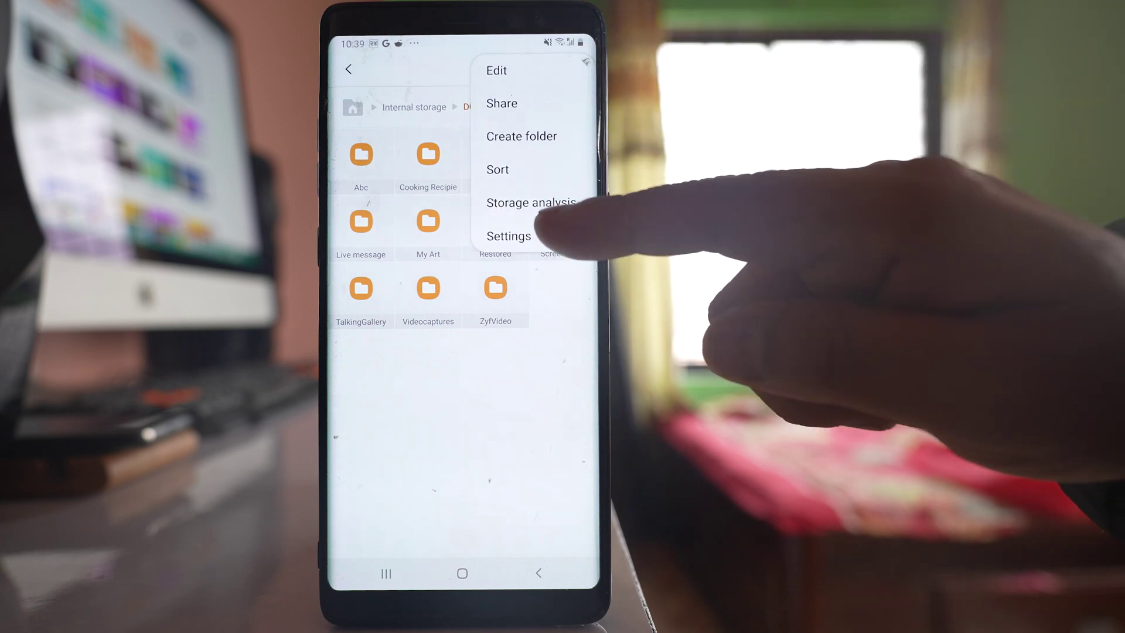
{"action": "left_click", "coordinate": [509, 236]}
{"action": "scroll", "coordinate": [514, 352], "scroll_direction": "down", "scroll_amount": 2}
{"action": "scroll", "coordinate": [514, 332], "scroll_direction": "down", "scroll_amount": 1}
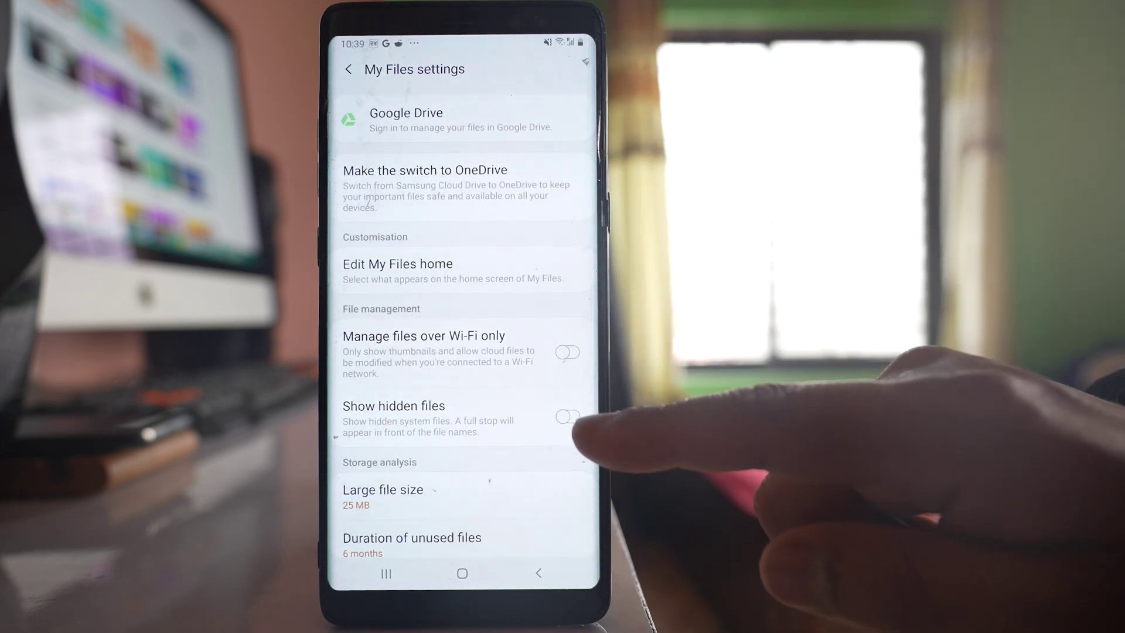
{"action": "left_click", "coordinate": [568, 416]}
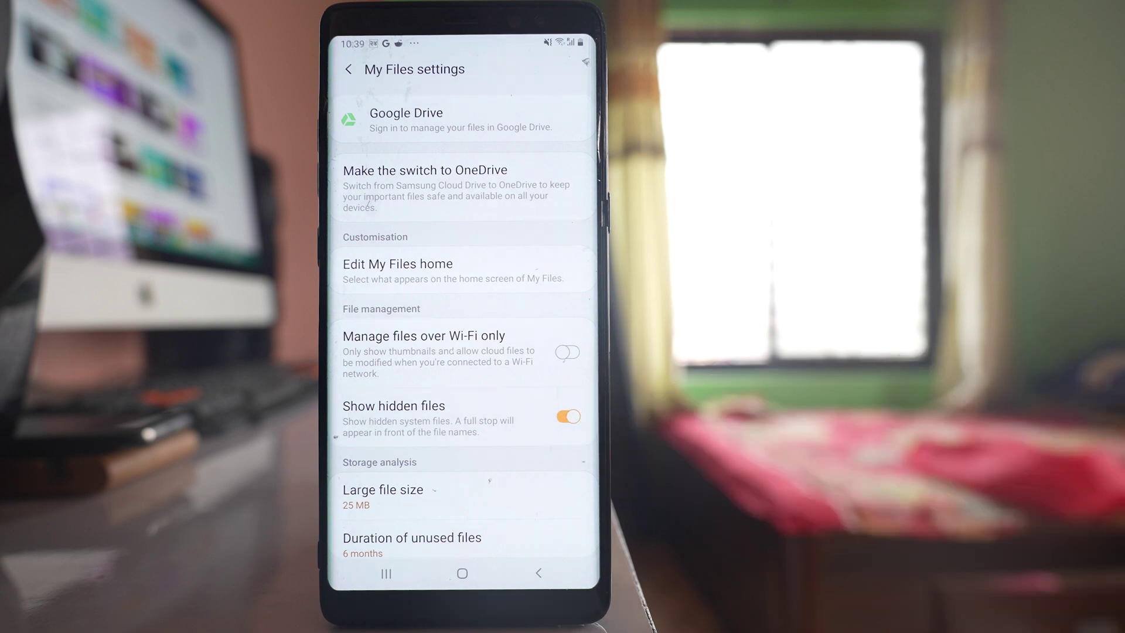
{"action": "left_click", "coordinate": [539, 572]}
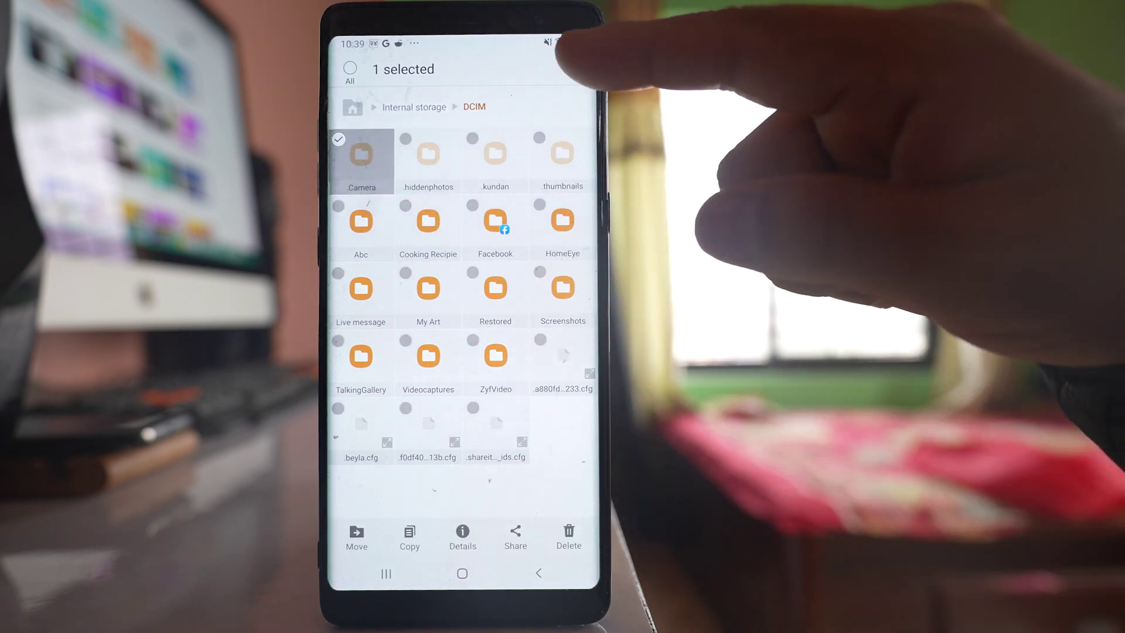
Step: Rename the hidden .Camera folder to Camera by removing its leading dot
{"action": "left_click", "coordinate": [574, 68]}
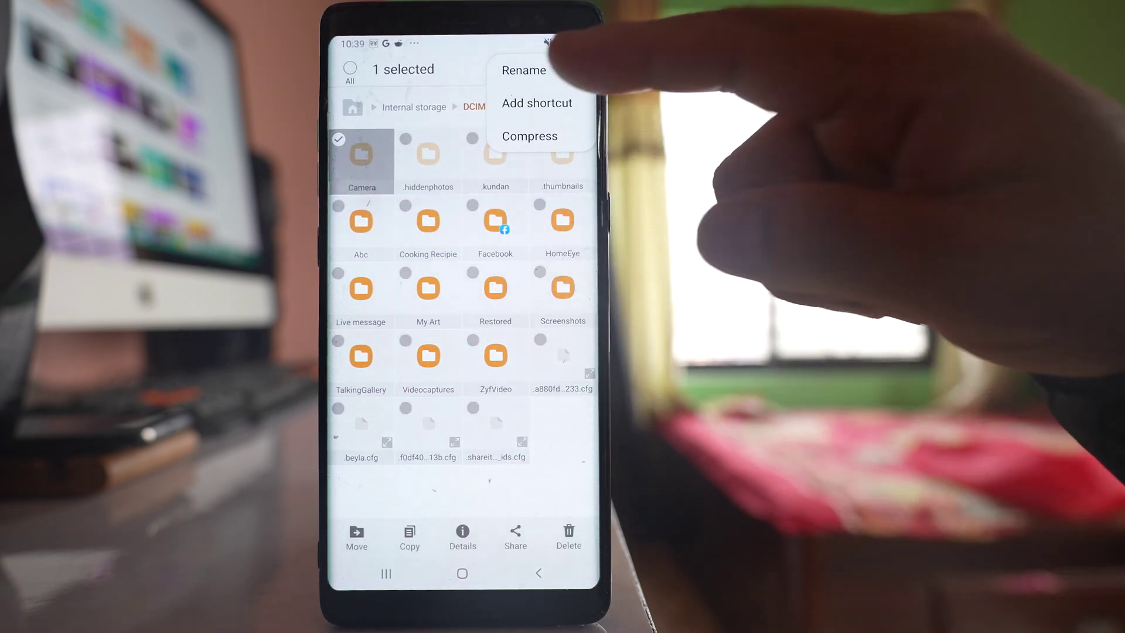
{"action": "left_click", "coordinate": [522, 71]}
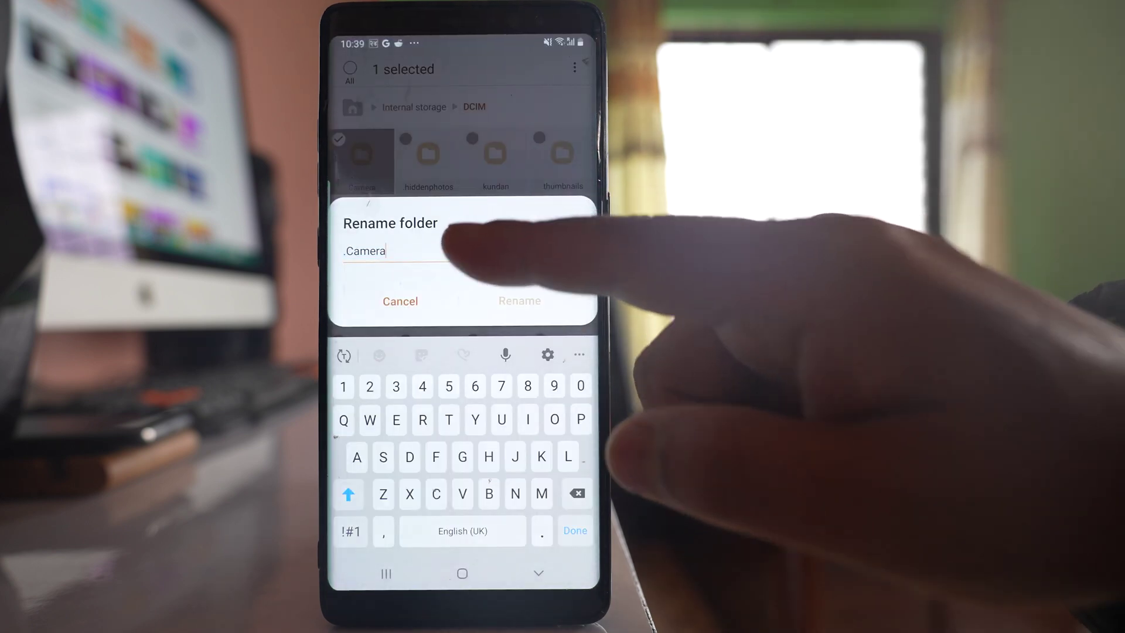
{"action": "left_click", "coordinate": [386, 252]}
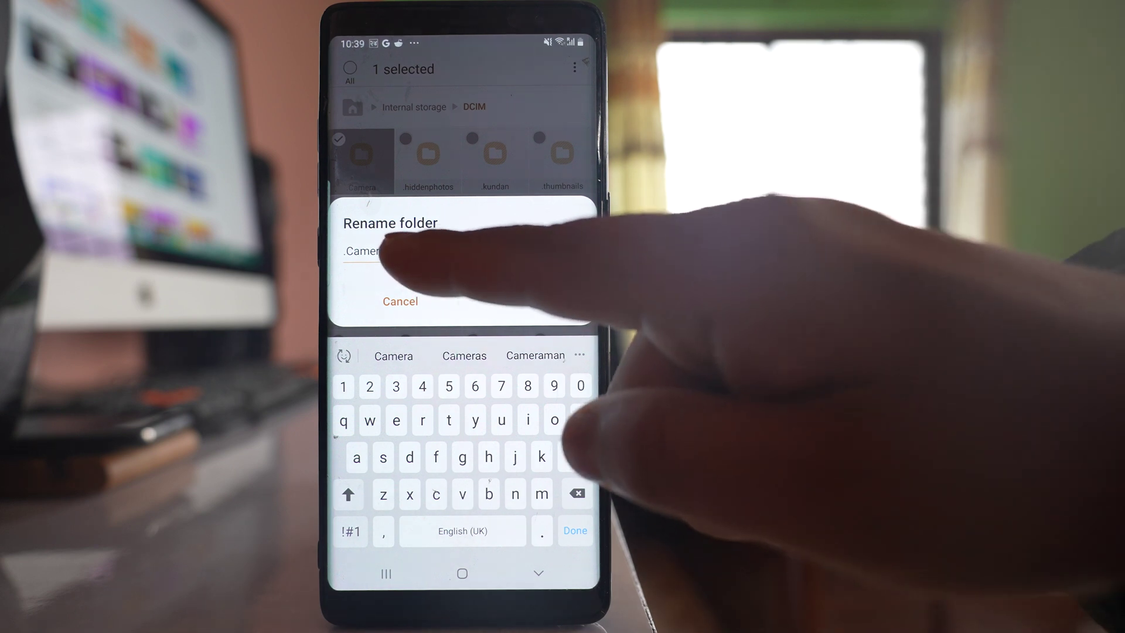
{"action": "left_click", "coordinate": [385, 252]}
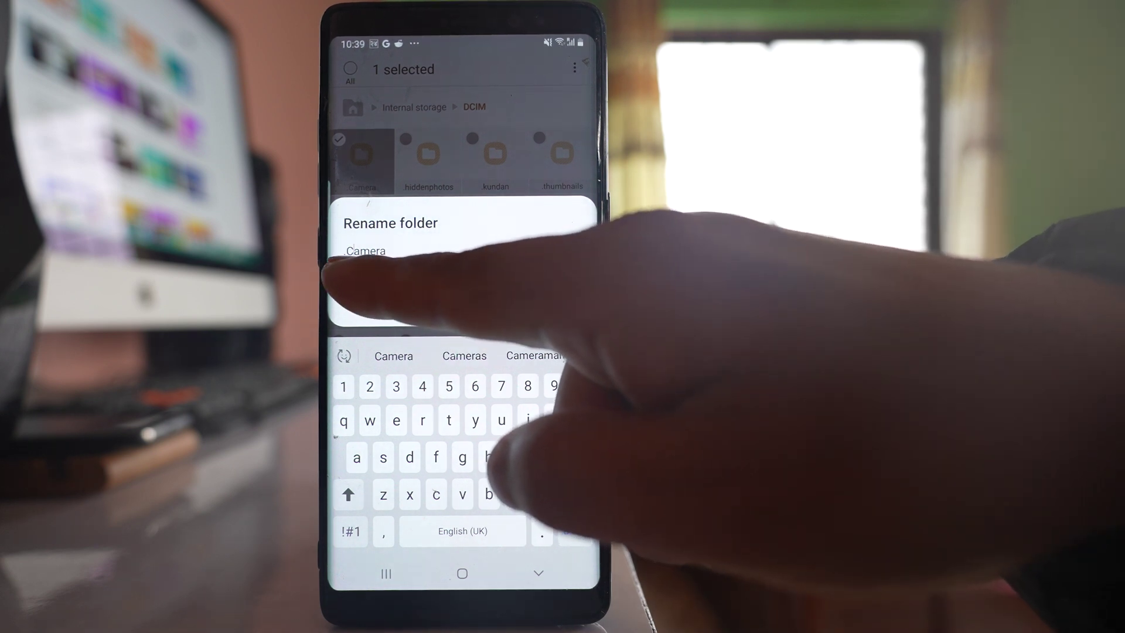
{"action": "key", "text": "BackSpace"}
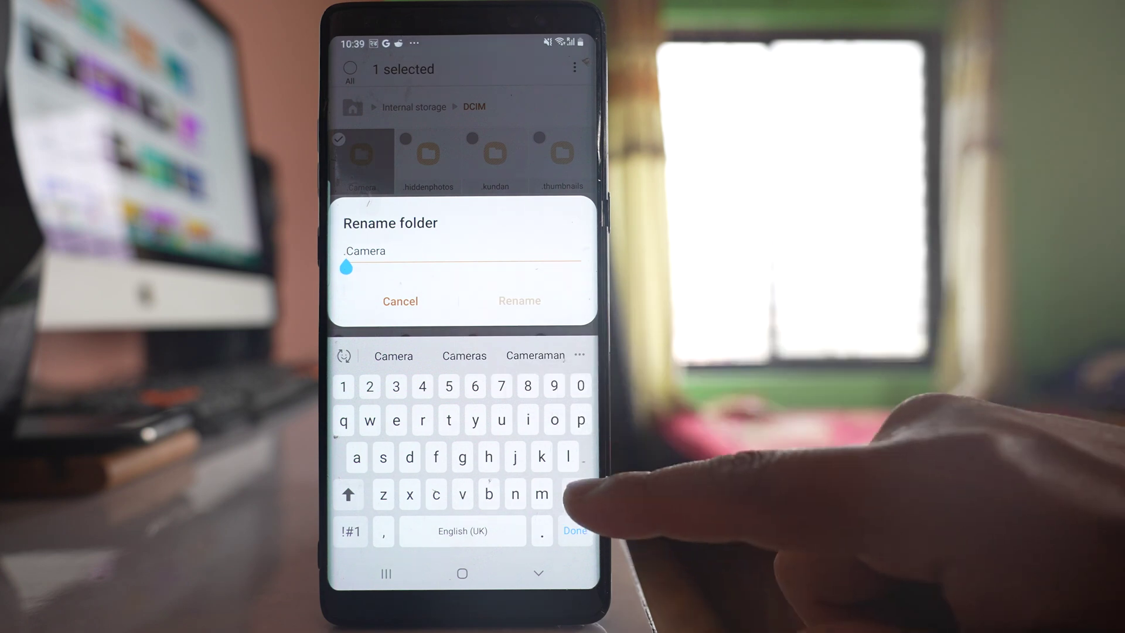
{"action": "left_click", "coordinate": [520, 301]}
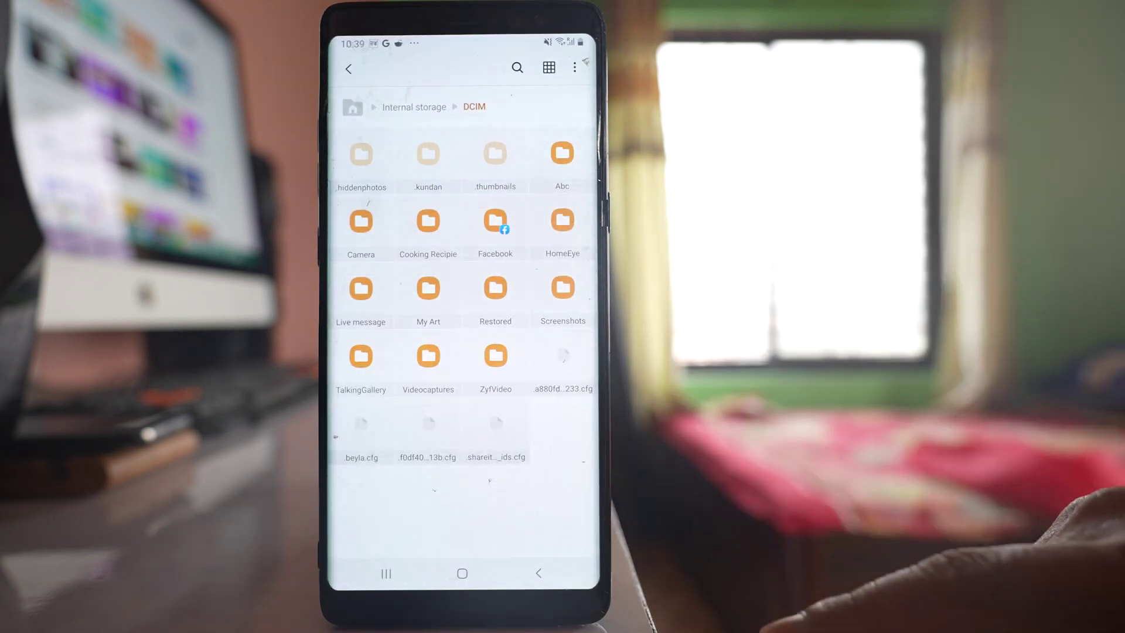
Step: Close My Files from Recents and relaunch Gallery from the app drawer folder
{"action": "left_click", "coordinate": [385, 573]}
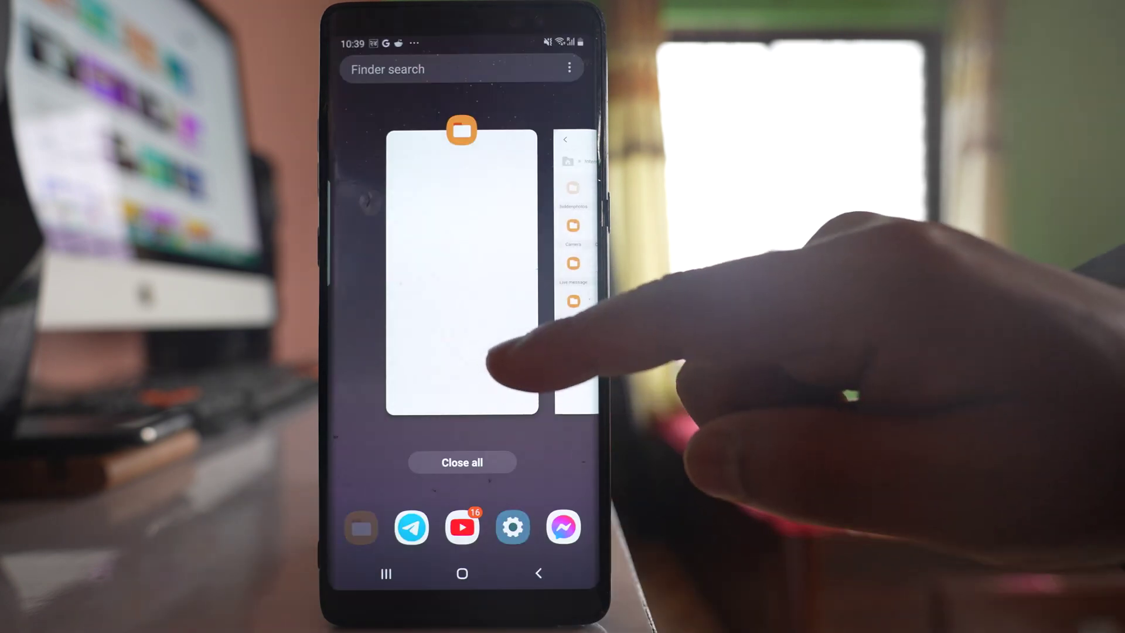
{"action": "left_click_drag", "start_coordinate": [479, 303], "coordinate": [479, 88]}
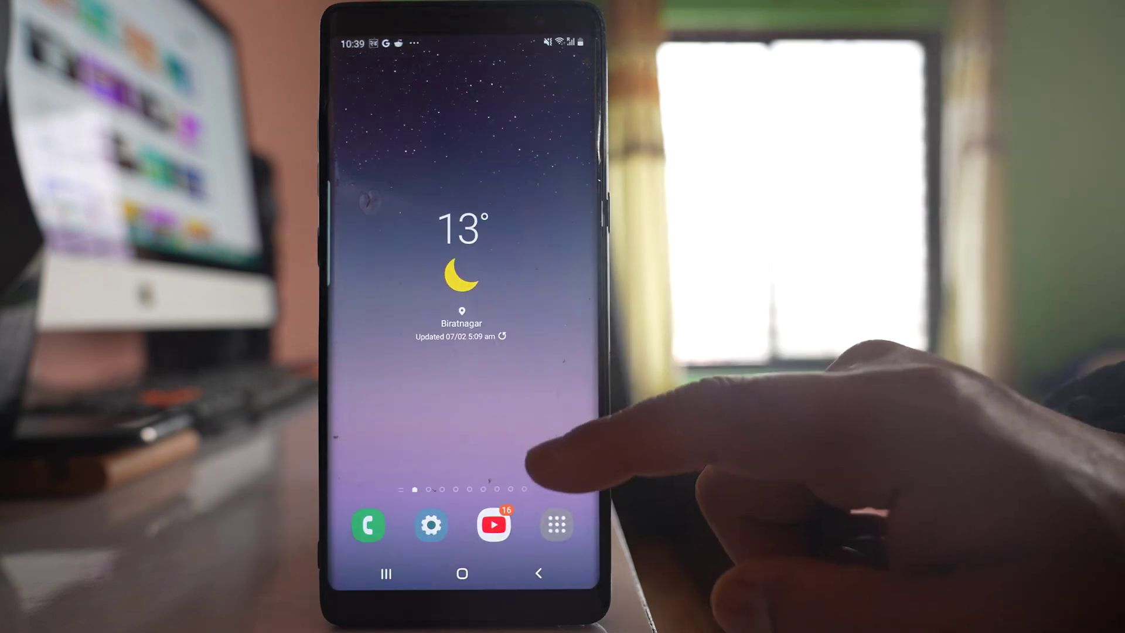
{"action": "left_click_drag", "start_coordinate": [516, 475], "coordinate": [539, 353]}
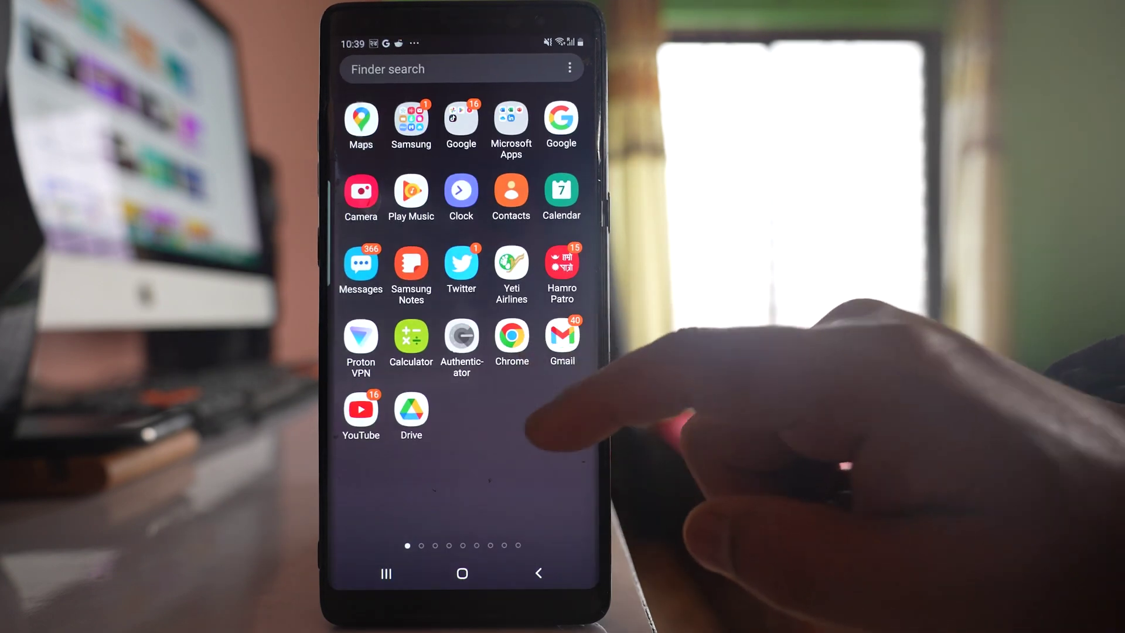
{"action": "left_click_drag", "start_coordinate": [572, 299], "coordinate": [517, 294]}
{"action": "left_click", "coordinate": [528, 189]}
{"action": "left_click", "coordinate": [431, 181]}
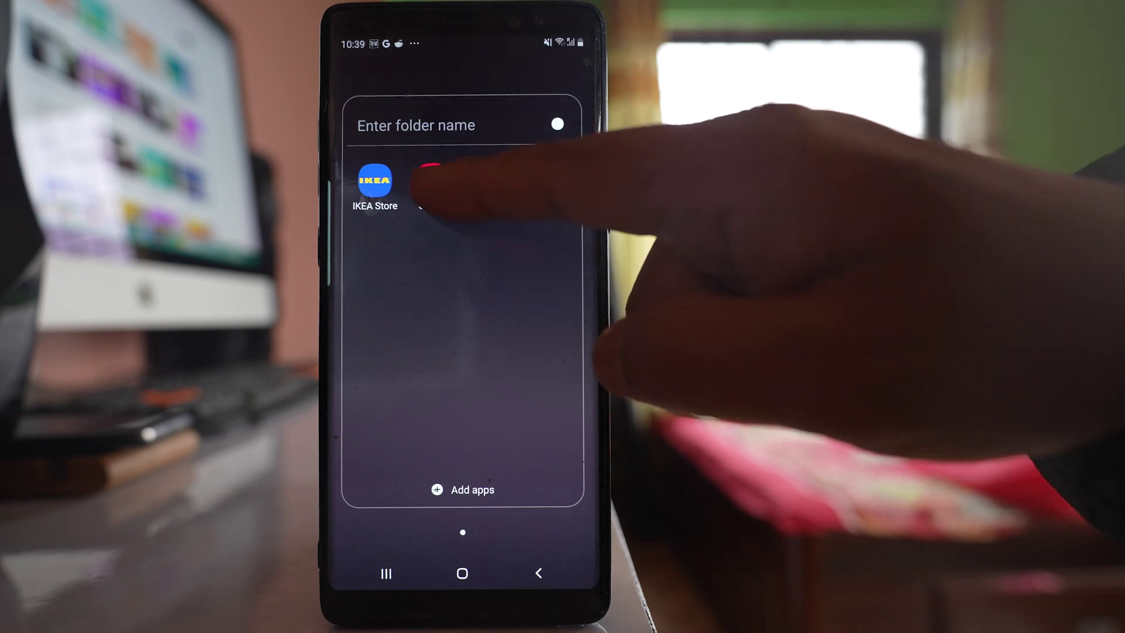